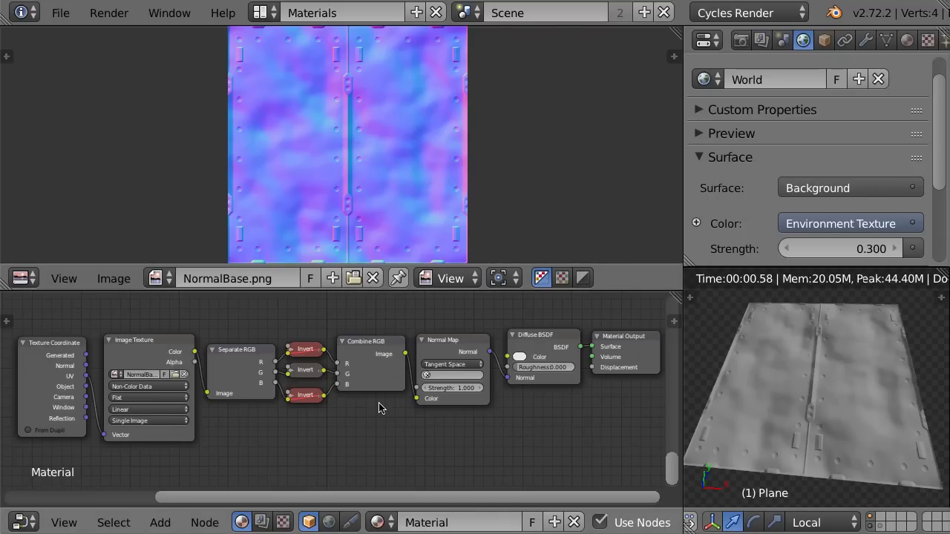
# Step: Maximize the node editor and frame the full NormalBase.png-to-Diffuse BSDF node chain
pyautogui.hotkey('ctrl', 'space')
pyautogui.press('Home')
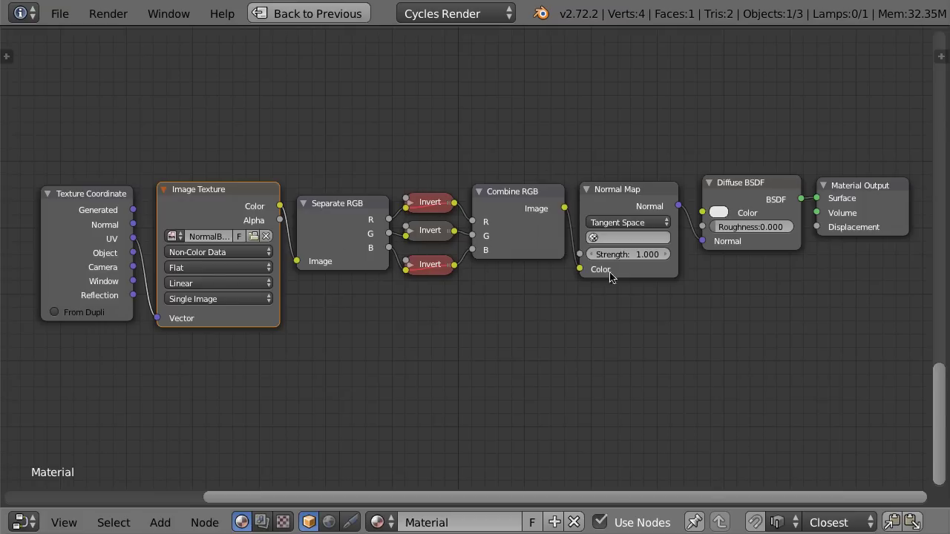
pyautogui.click(621, 192)
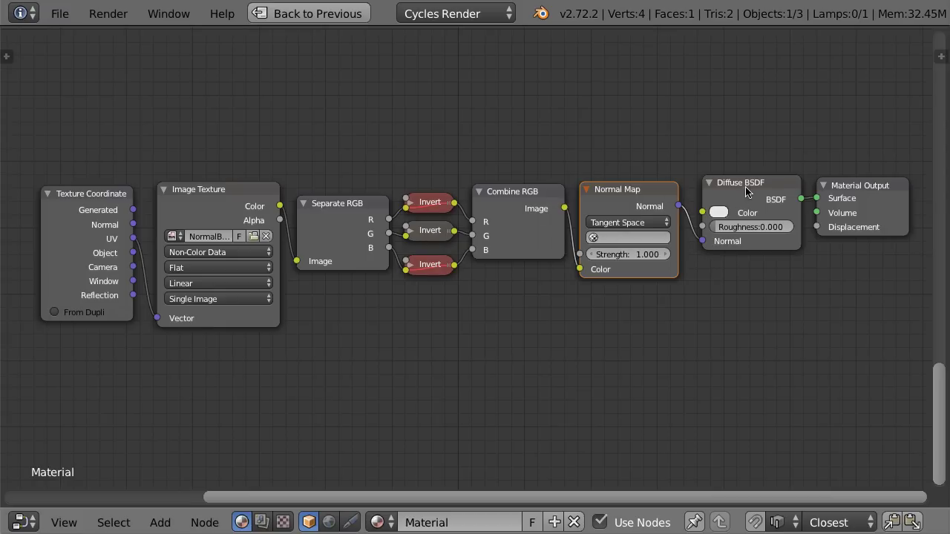
pyautogui.click(749, 190)
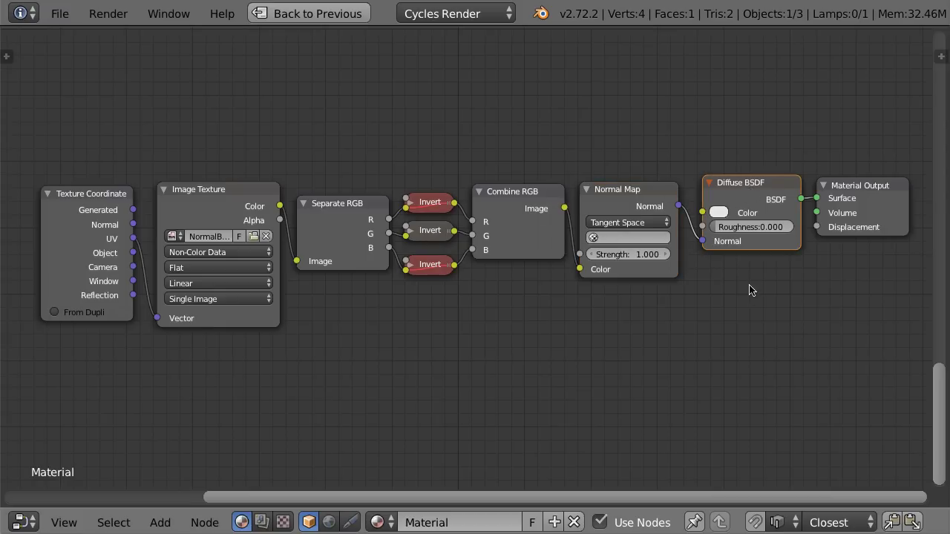
pyautogui.click(217, 192)
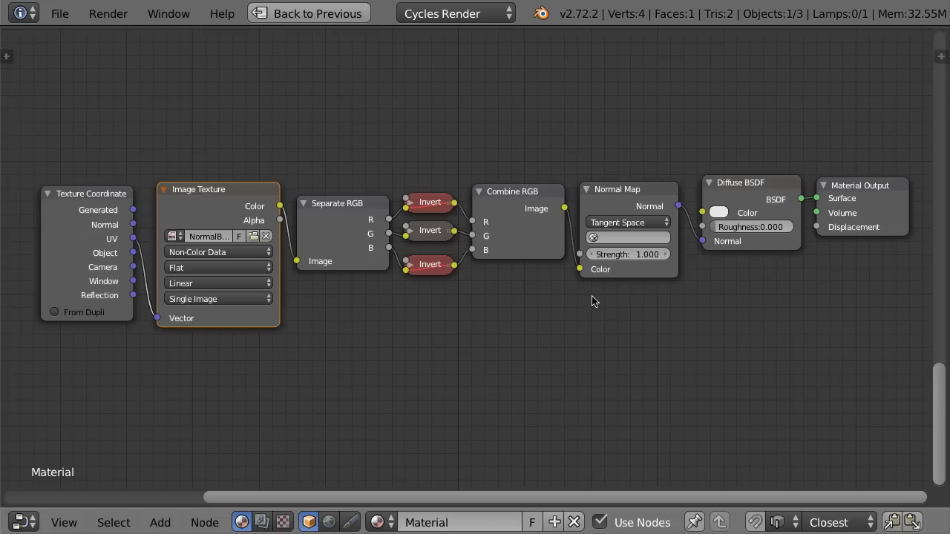
pyautogui.scroll(3, 562, 343)
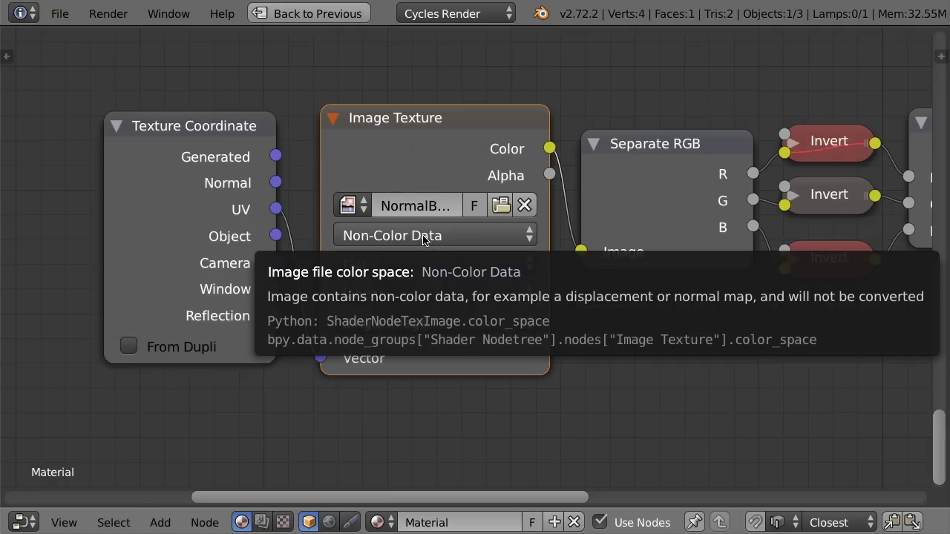
pyautogui.click(423, 238)
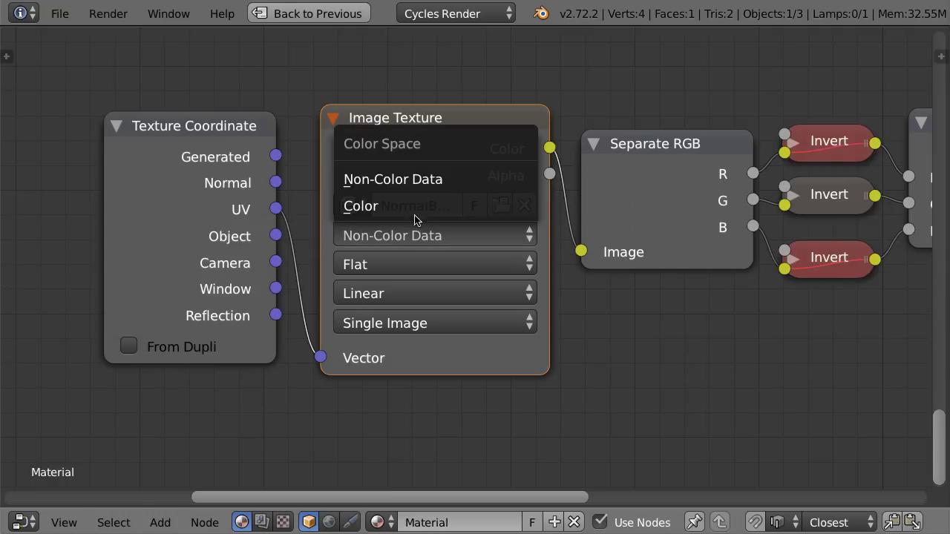
pyautogui.click(420, 186)
pyautogui.click(441, 236)
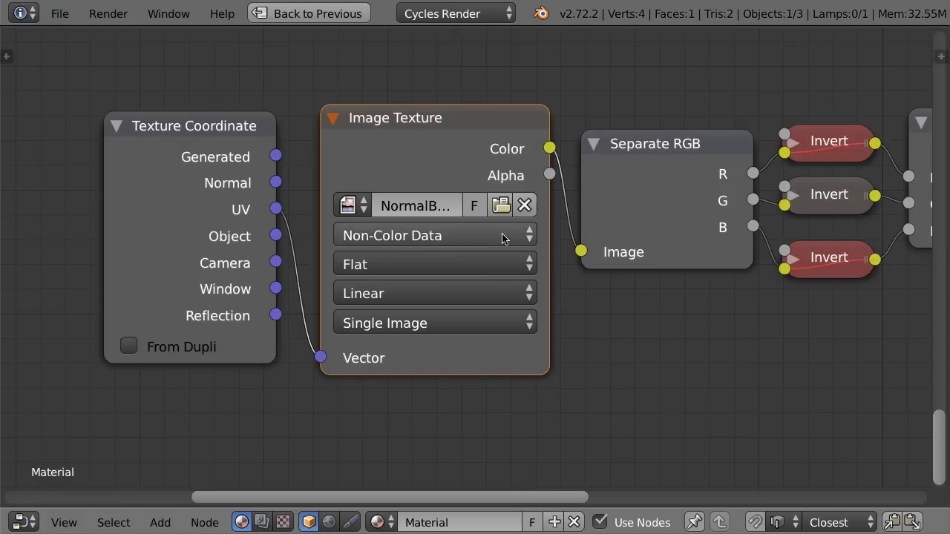
pyautogui.click(502, 238)
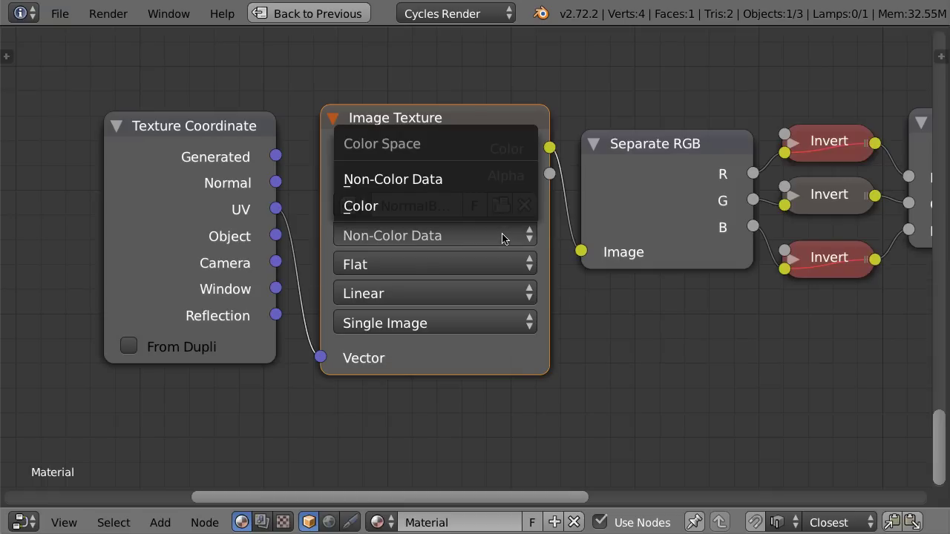
pyautogui.moveTo(438, 179)
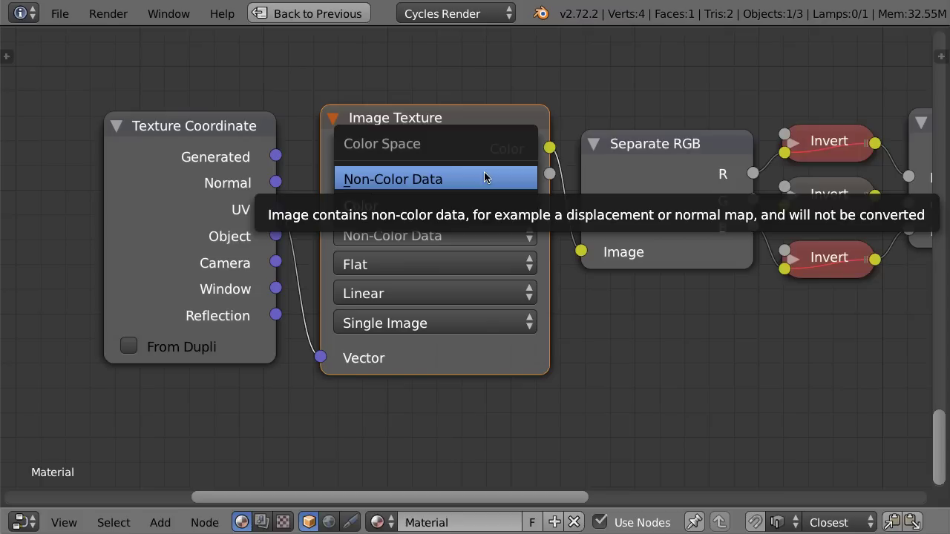
pyautogui.click(445, 178)
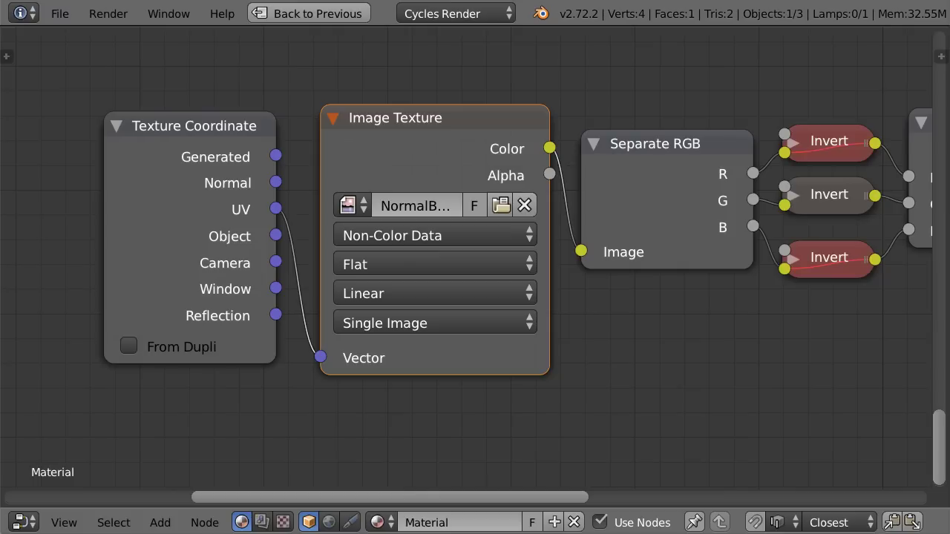
# Step: Bring up the color space choices on the image node again
pyautogui.click(489, 239)
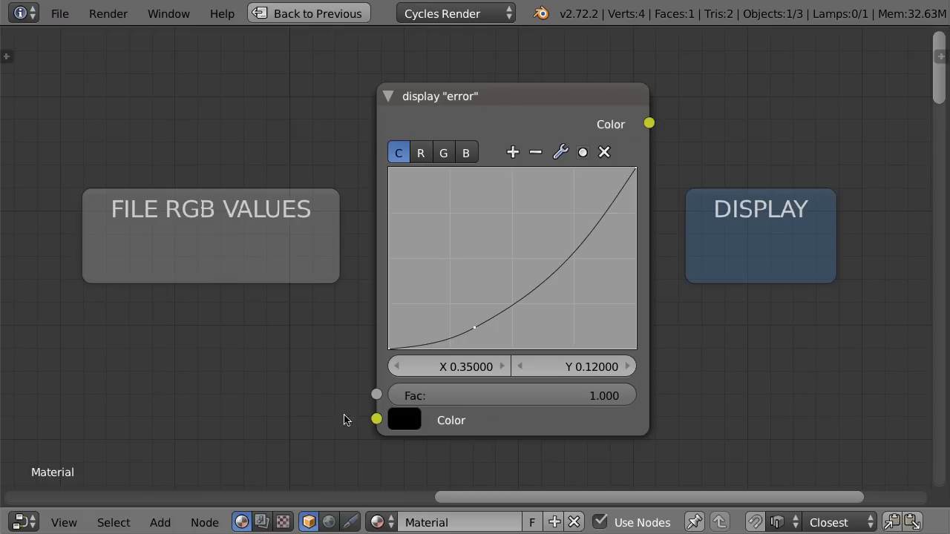
# Step: Fit the whole node diagram in view
pyautogui.press('Home')
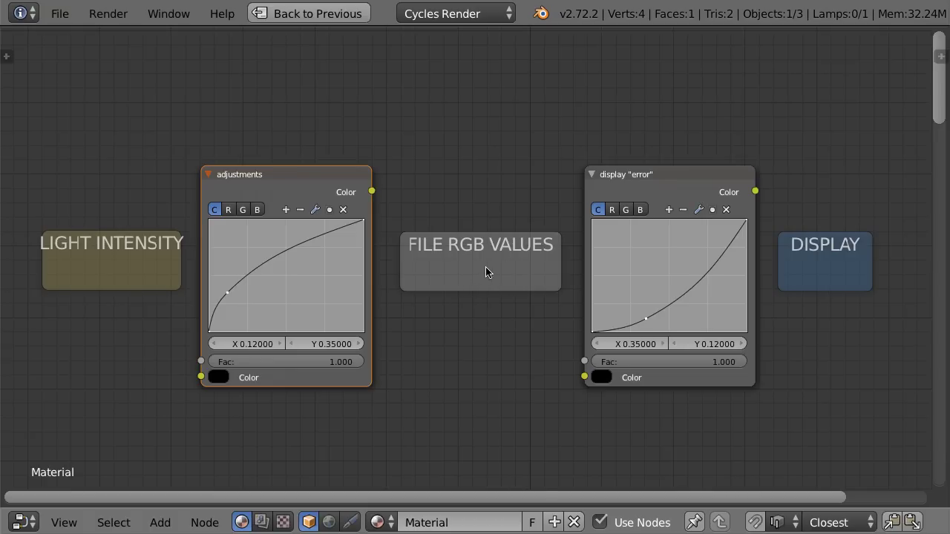
pyautogui.click(462, 364)
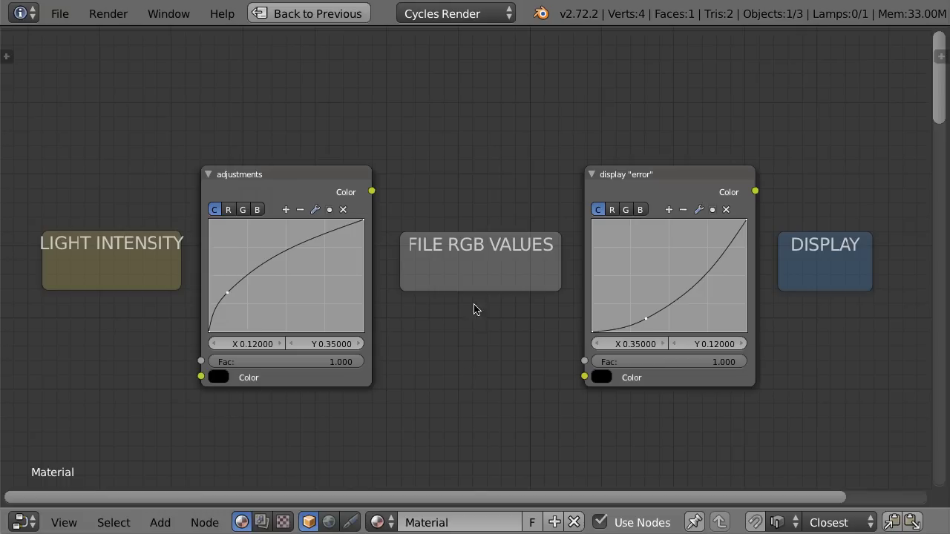
# Step: Select the FILE RGB VALUES frame
pyautogui.click(486, 283)
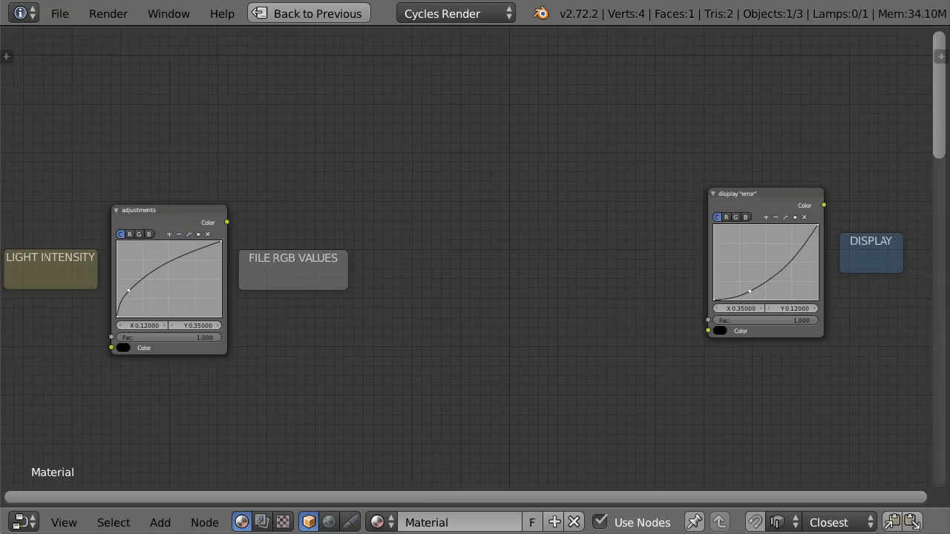
# Step: Paste an RGB Curves node and shift it slightly down-left into place
pyautogui.hotkey('ctrl', 'v')
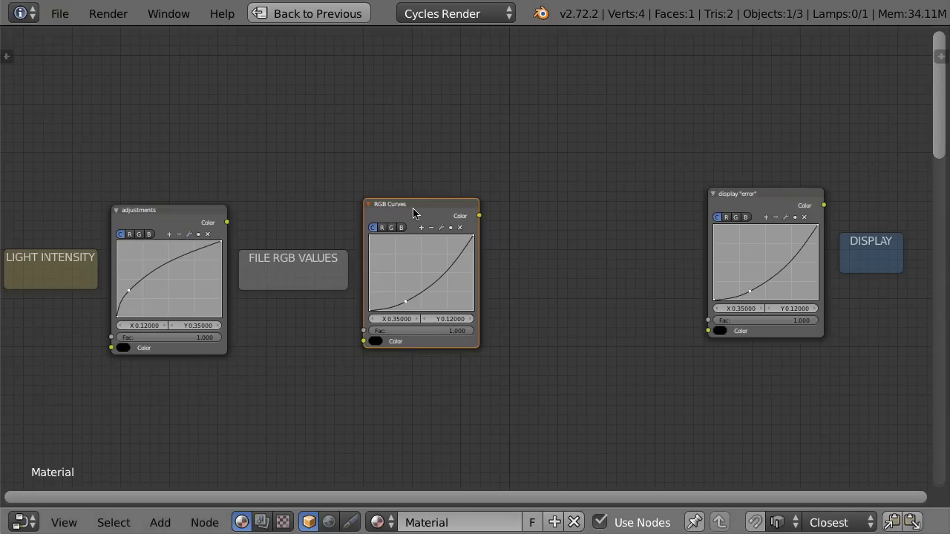
pyautogui.moveTo(415, 215)
pyautogui.mouseDown()
pyautogui.moveTo(410, 227)
pyautogui.moveTo(408, 219)
pyautogui.mouseUp()
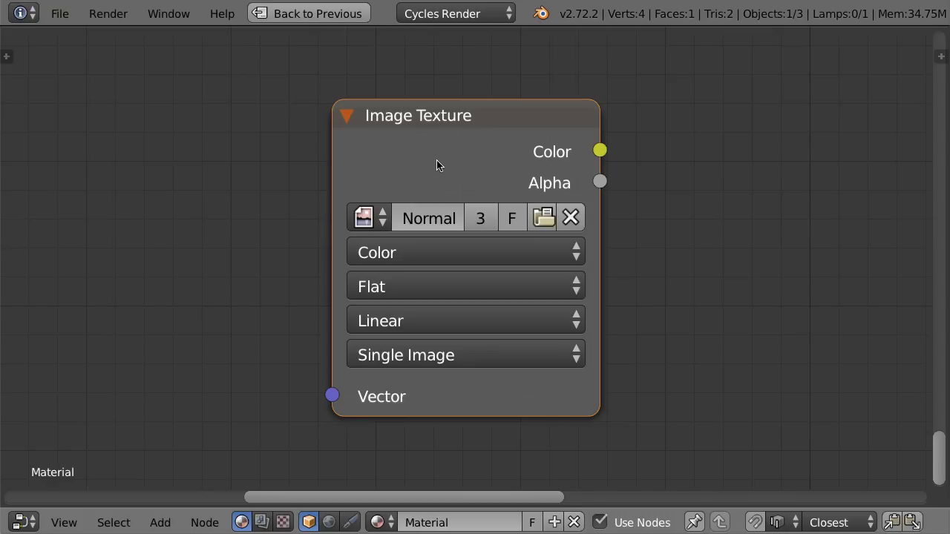
pyautogui.click(436, 252)
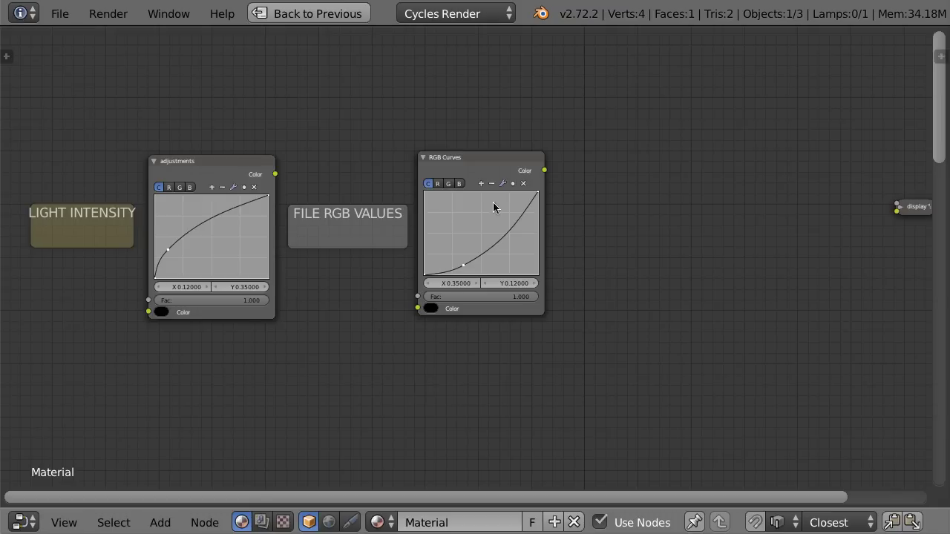
# Step: Select the file RGB values curves node
pyautogui.click(485, 168)
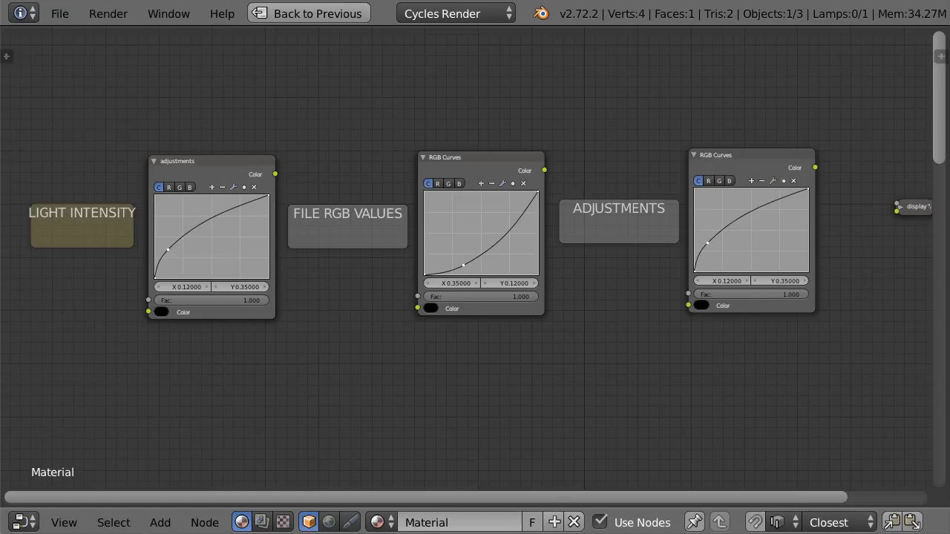
# Step: Expand the collapsed display node to reveal its 0.35, 0.12 curve, reframe the diagram, and deselect
pyautogui.moveTo(769, 378); pyautogui.dragTo(594, 388, button='middle')
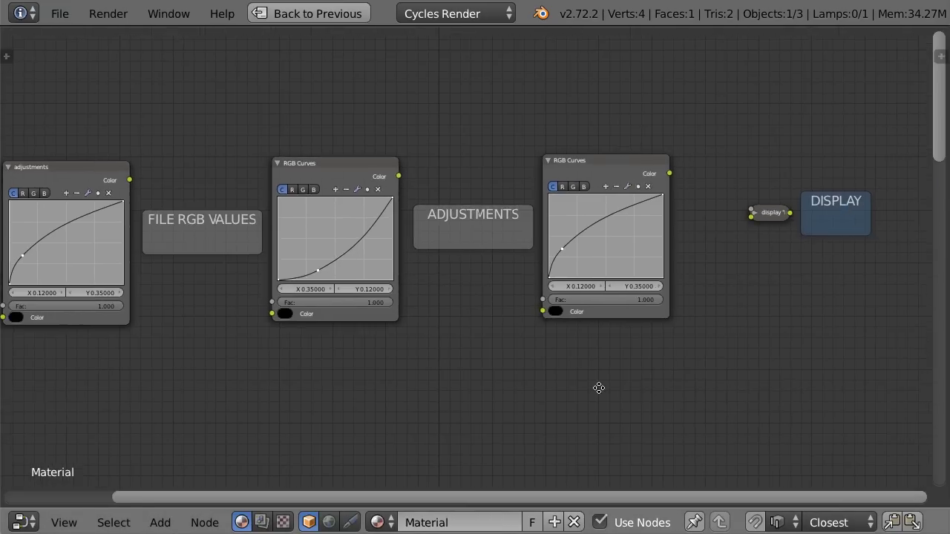
pyautogui.press('h')
pyautogui.scroll(-1, 745, 222)
pyautogui.click(737, 189)
pyautogui.click(837, 319)
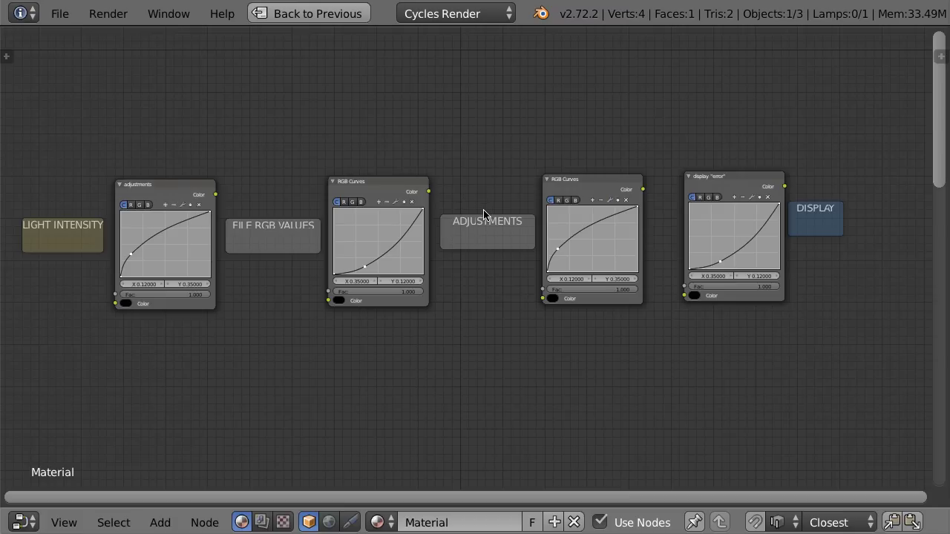
pyautogui.moveTo(675, 147); pyautogui.dragTo(870, 204)
pyautogui.moveTo(871, 156); pyautogui.dragTo(692, 155)
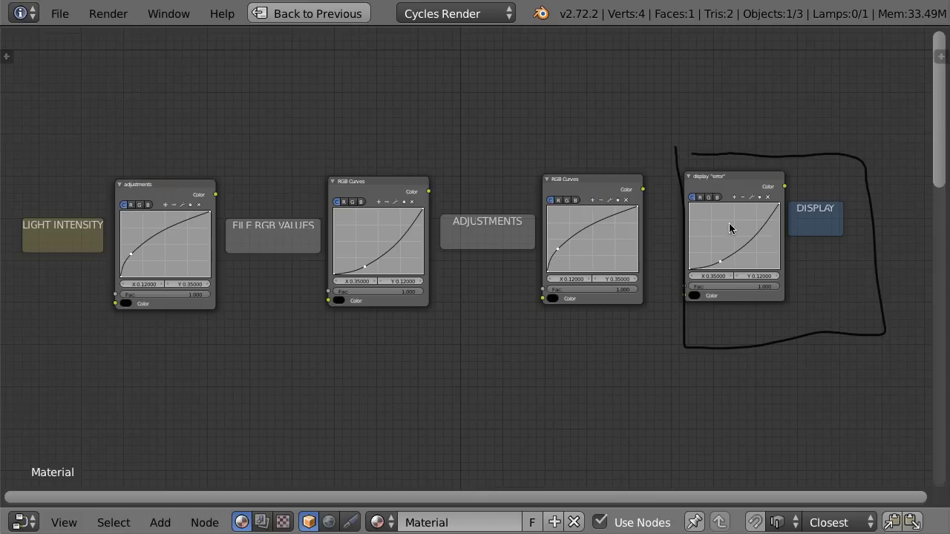
pyautogui.moveTo(324, 121)
pyautogui.mouseDown()
pyautogui.moveTo(290, 384)
pyautogui.moveTo(318, 118)
pyautogui.mouseUp()
pyautogui.moveTo(382, 154); pyautogui.dragTo(419, 308)
pyautogui.moveTo(434, 245); pyautogui.dragTo(355, 135)
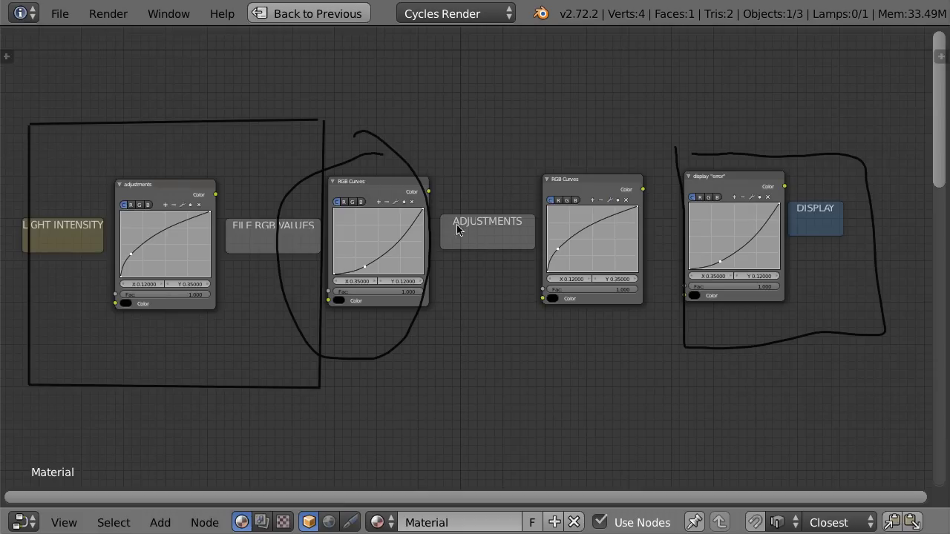
# Step: Draw a grease-pencil loop around the third RGB Curves node
pyautogui.moveTo(554, 152)
pyautogui.mouseDown()
pyautogui.moveTo(579, 158)
pyautogui.moveTo(564, 169)
pyautogui.mouseUp()
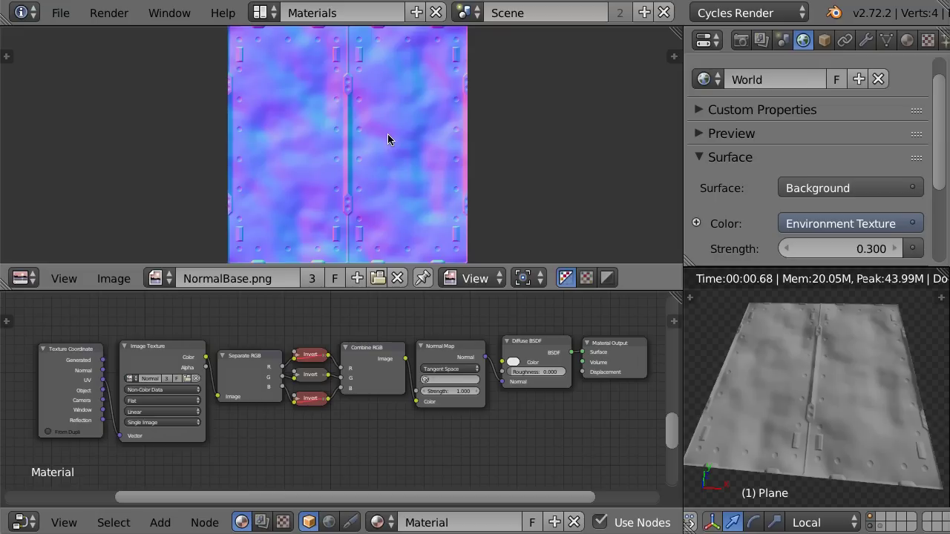
pyautogui.press('KP_Decimal')
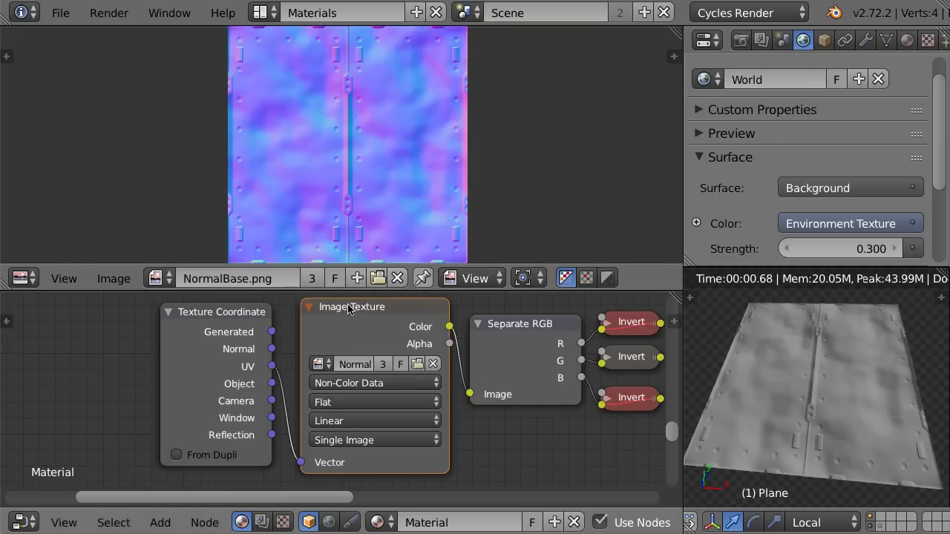
pyautogui.click(384, 382)
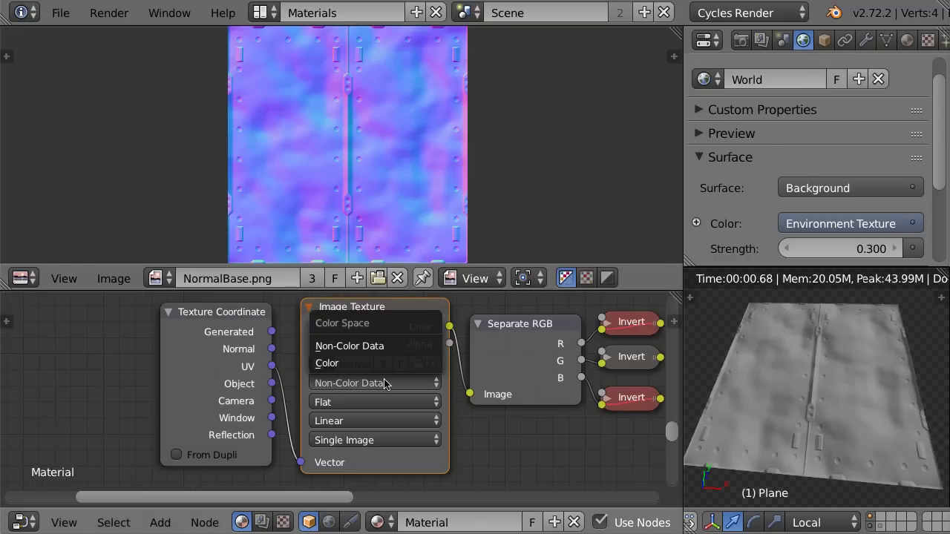
pyautogui.click(384, 348)
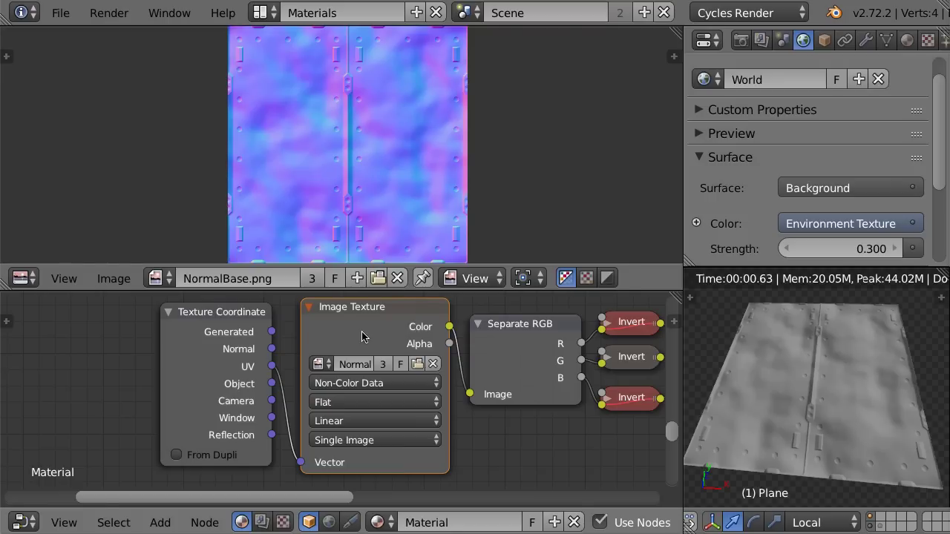
pyautogui.press('Home')
# Step: Enlarge the node editor to fill the window
pyautogui.scroll(1, 270, 434)
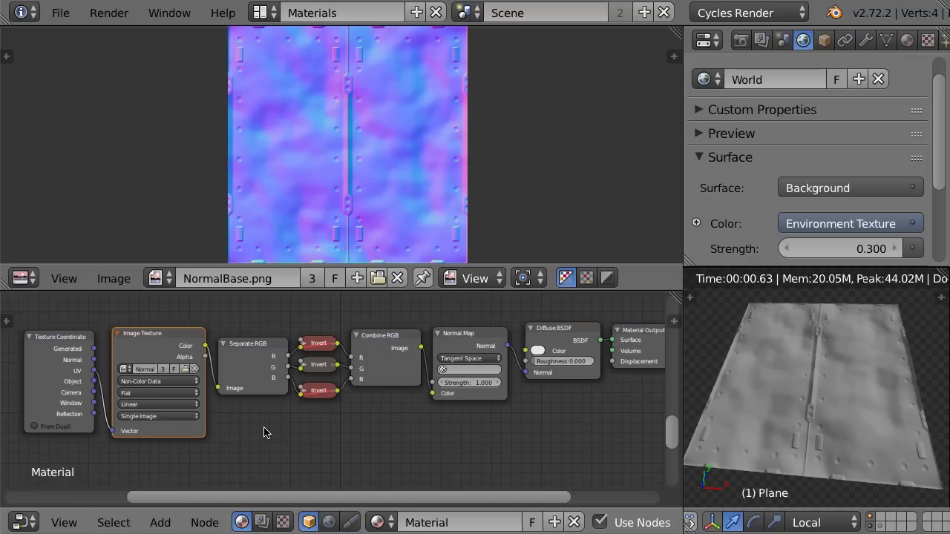
pyautogui.scroll(-3, 471, 435)
pyautogui.scroll(3, 388, 439)
pyautogui.scroll(2, 362, 412)
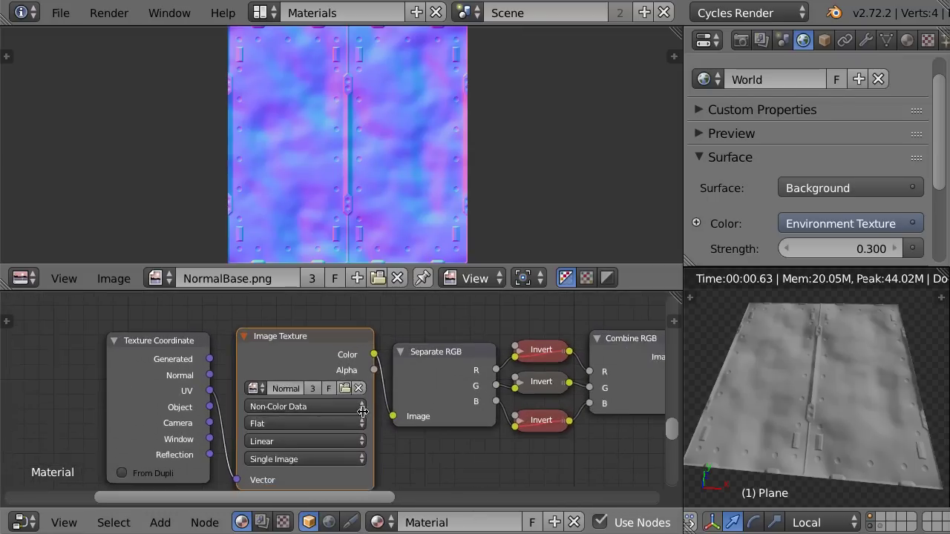
pyautogui.scroll(1, 362, 412)
pyautogui.hotkey('ctrl', 'Up')
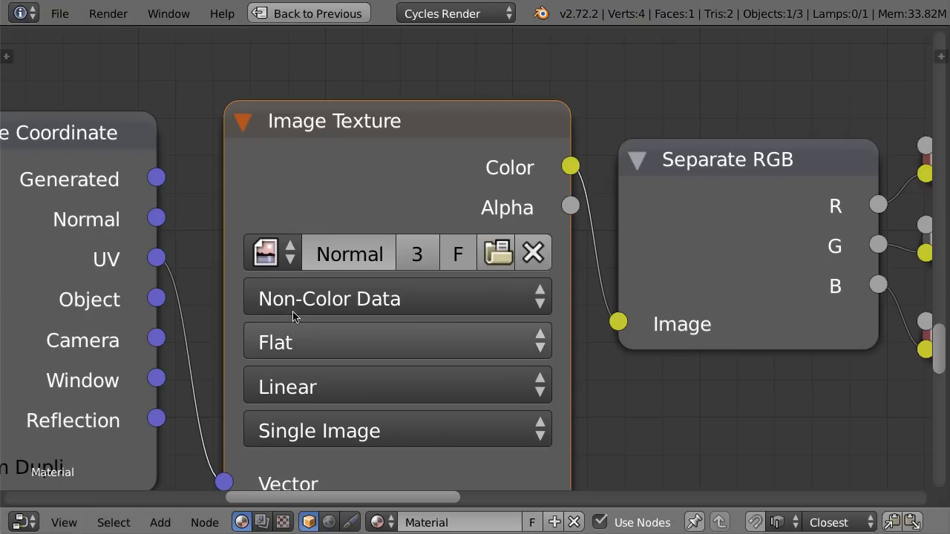
# Step: Duplicate the Texture Coordinate and Image Texture nodes, placing the copies above the main tree
pyautogui.scroll(-1, 372, 191)
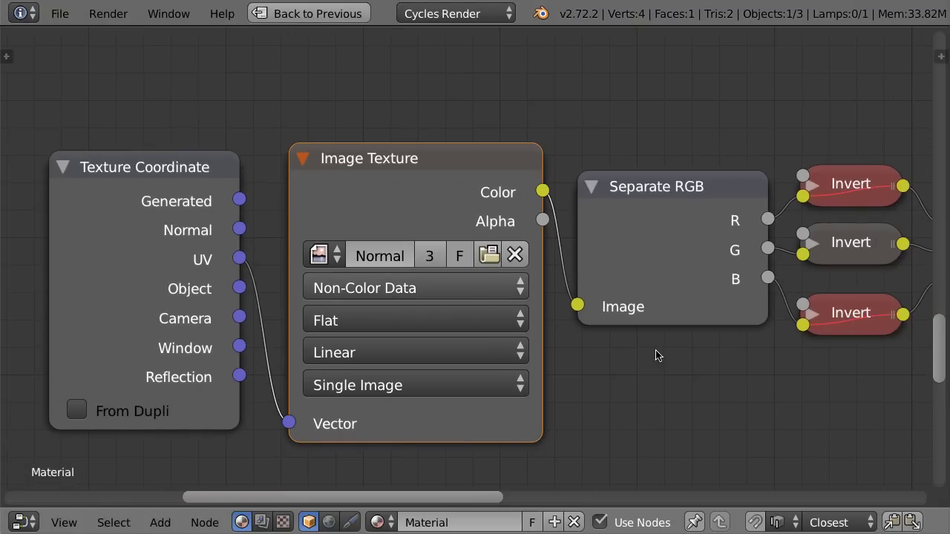
pyautogui.scroll(-3, 547, 382)
pyautogui.scroll(-1, 483, 371)
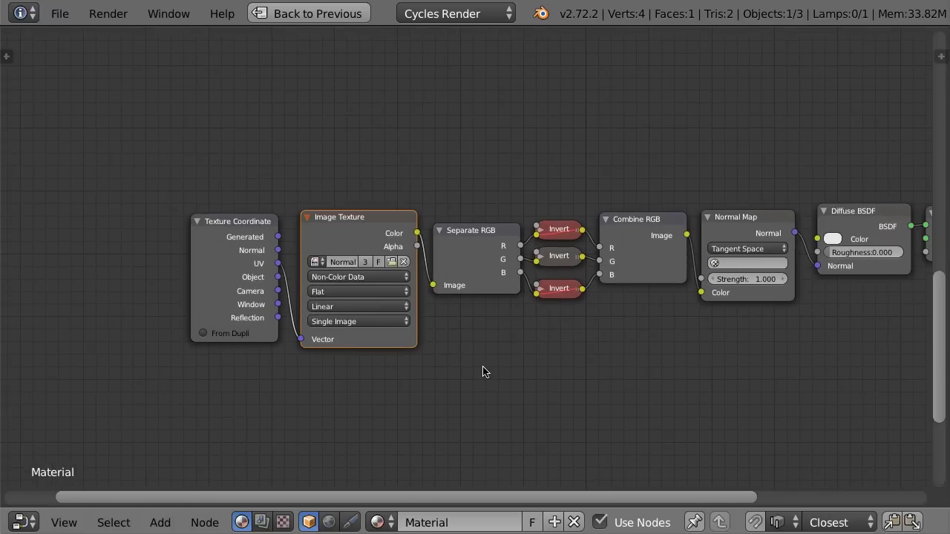
pyautogui.scroll(-2, 454, 378)
pyautogui.hotkey('shift', 'd')
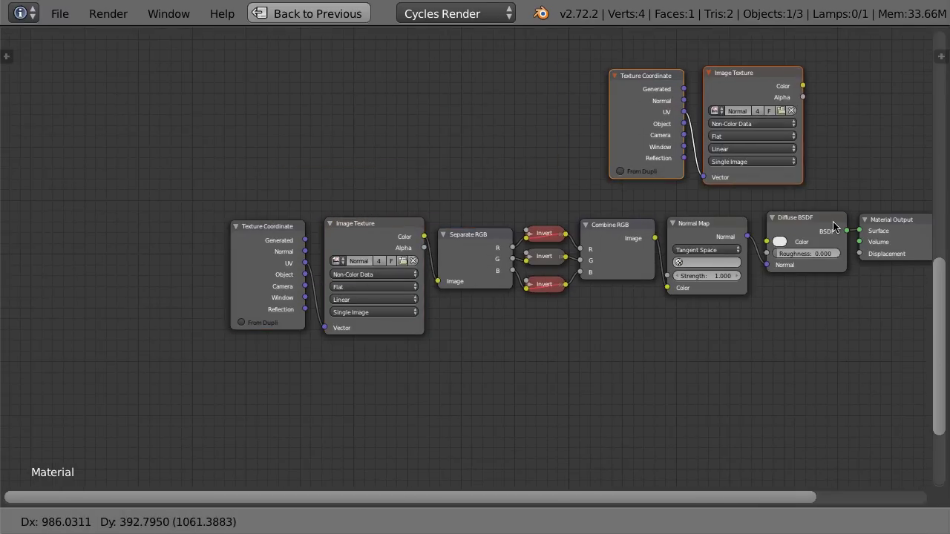
pyautogui.click(837, 144)
# Step: Preview the copied image's color through a Viewer node on the plane, restoring the normal layout
pyautogui.scroll(2, 838, 144)
pyautogui.keyDown('ctrl'); pyautogui.keyDown('shift'); pyautogui.click(347, 128); pyautogui.keyUp('shift'); pyautogui.keyUp('ctrl')
pyautogui.hotkey('ctrl', 'Up')
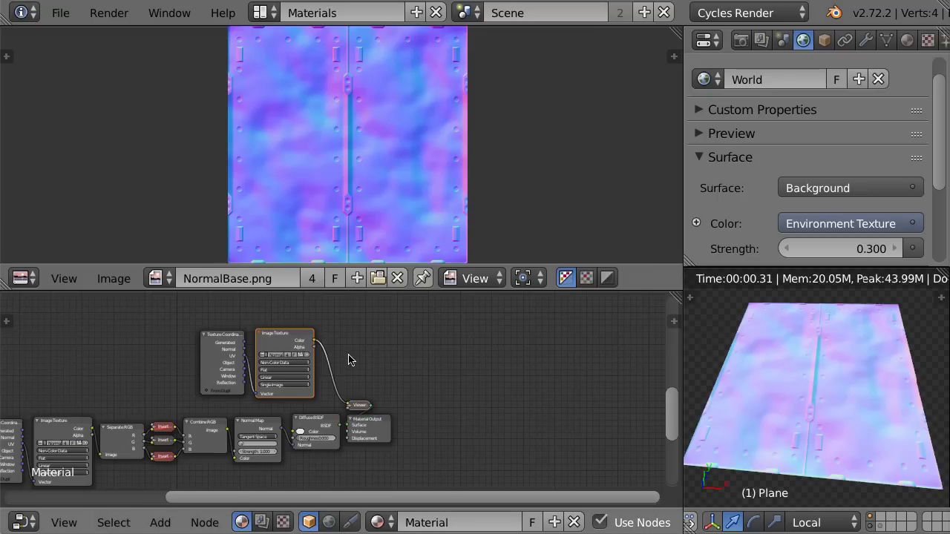
pyautogui.scroll(3, 350, 359)
pyautogui.moveTo(356, 335); pyautogui.dragTo(439, 374, button='middle')
pyautogui.scroll(2, 393, 311)
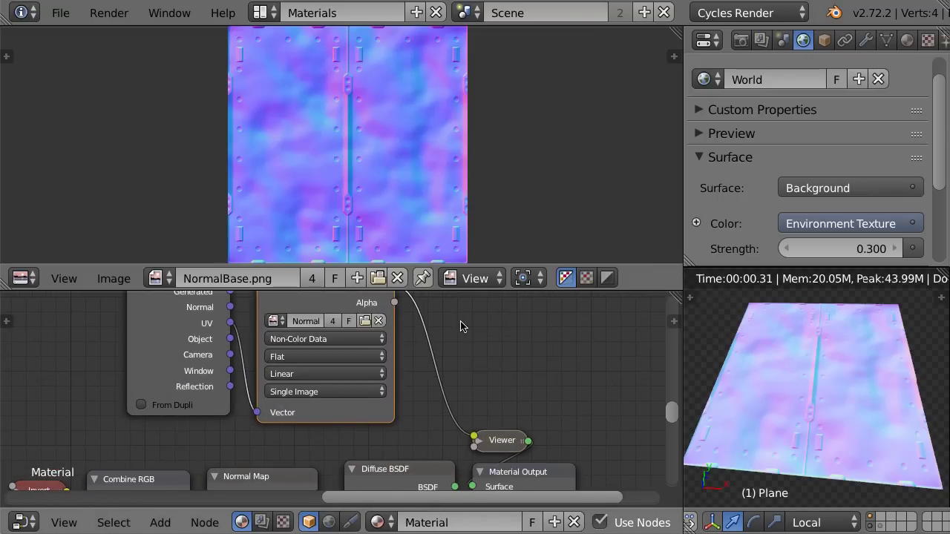
pyautogui.moveTo(462, 327); pyautogui.dragTo(475, 371, button='middle')
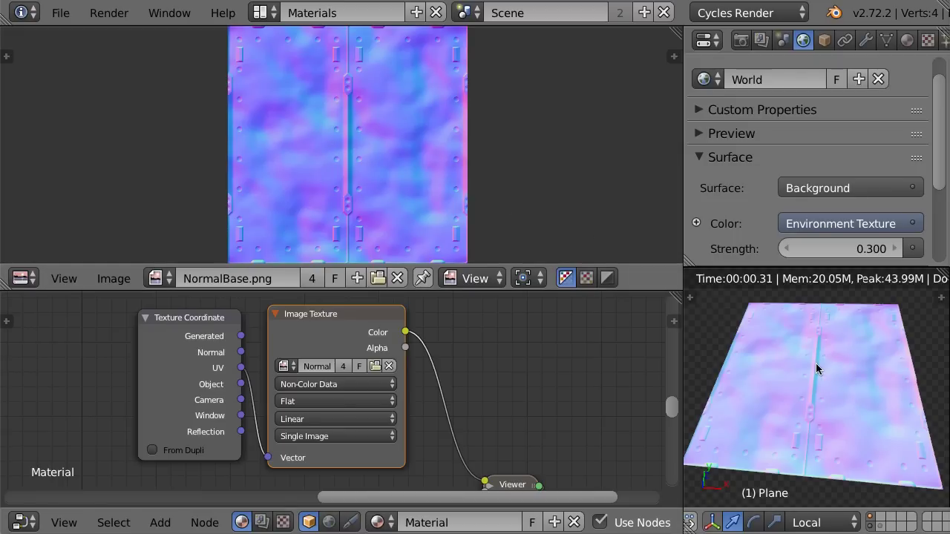
pyautogui.click(338, 385)
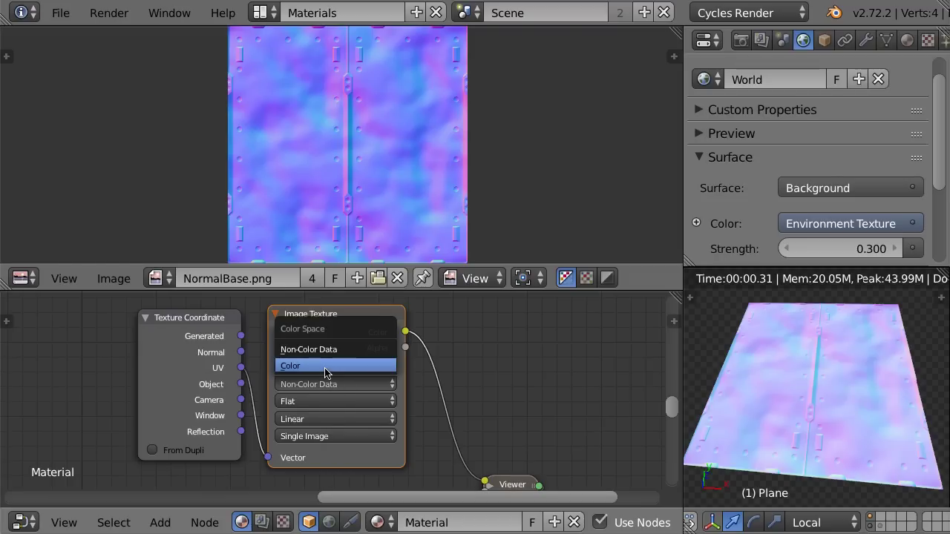
pyautogui.click(326, 374)
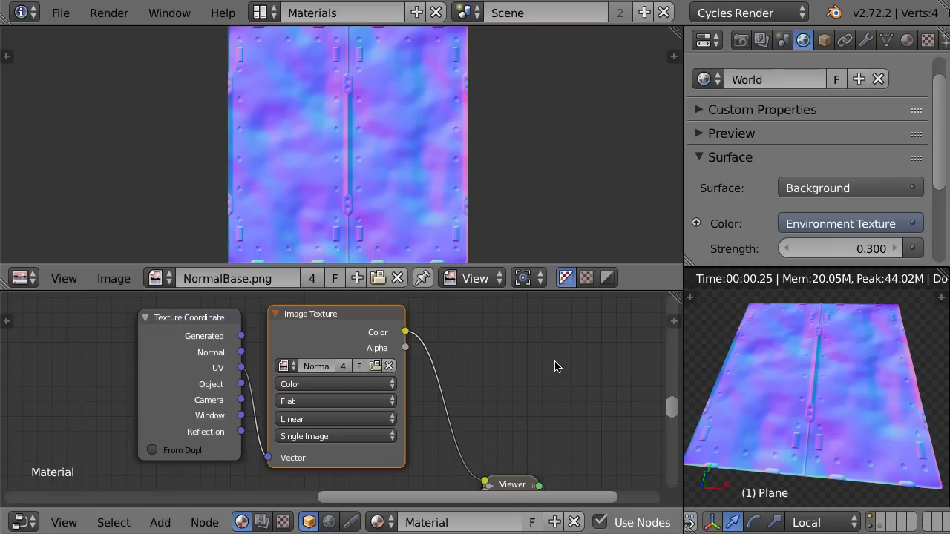
pyautogui.click(390, 384)
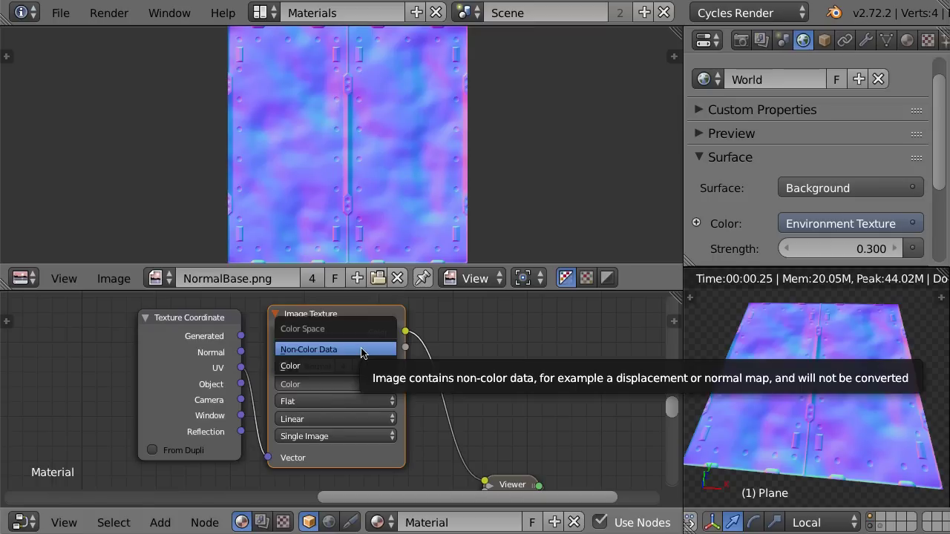
pyautogui.click(362, 351)
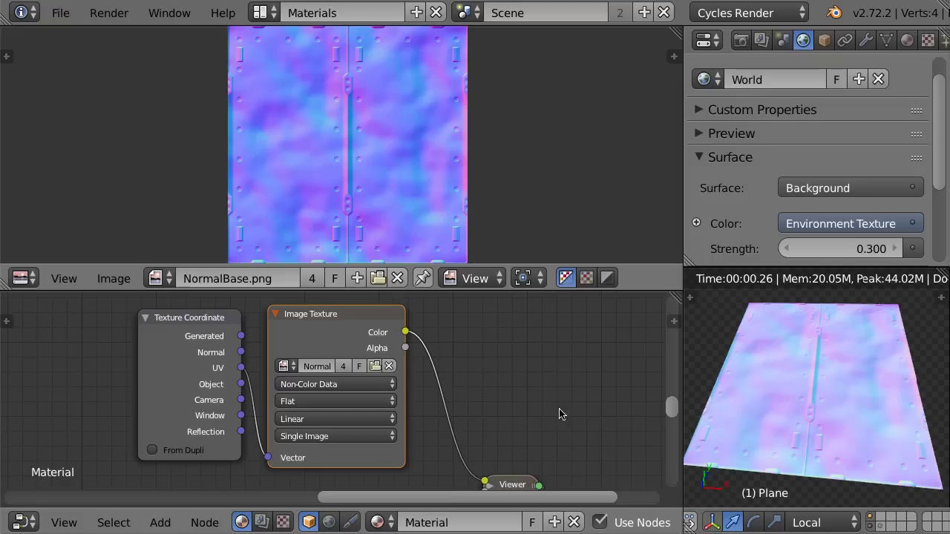
# Step: Show the curves diagram in the top area and collapse the middle 0.35/0.12 RGB Curves node
pyautogui.hotkey('shift', 'F3')
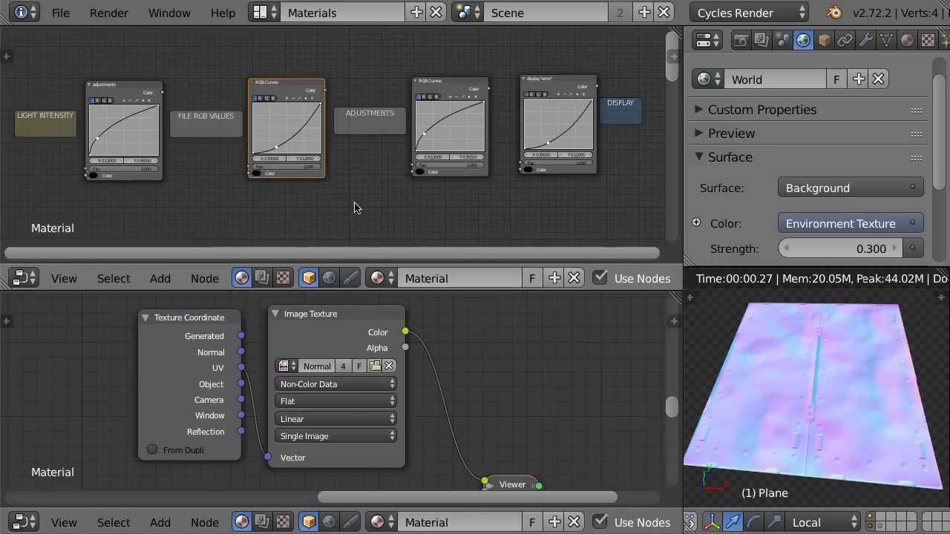
pyautogui.press('h')
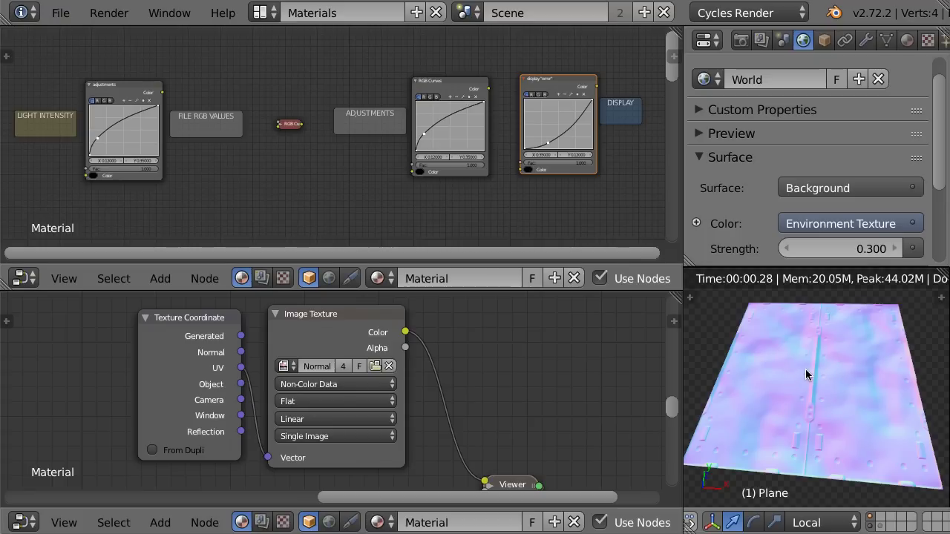
pyautogui.click(309, 325)
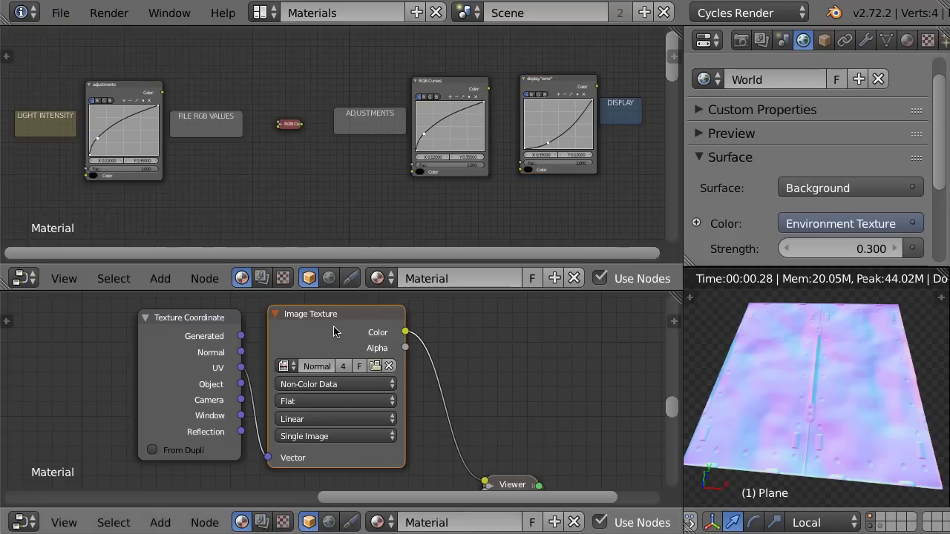